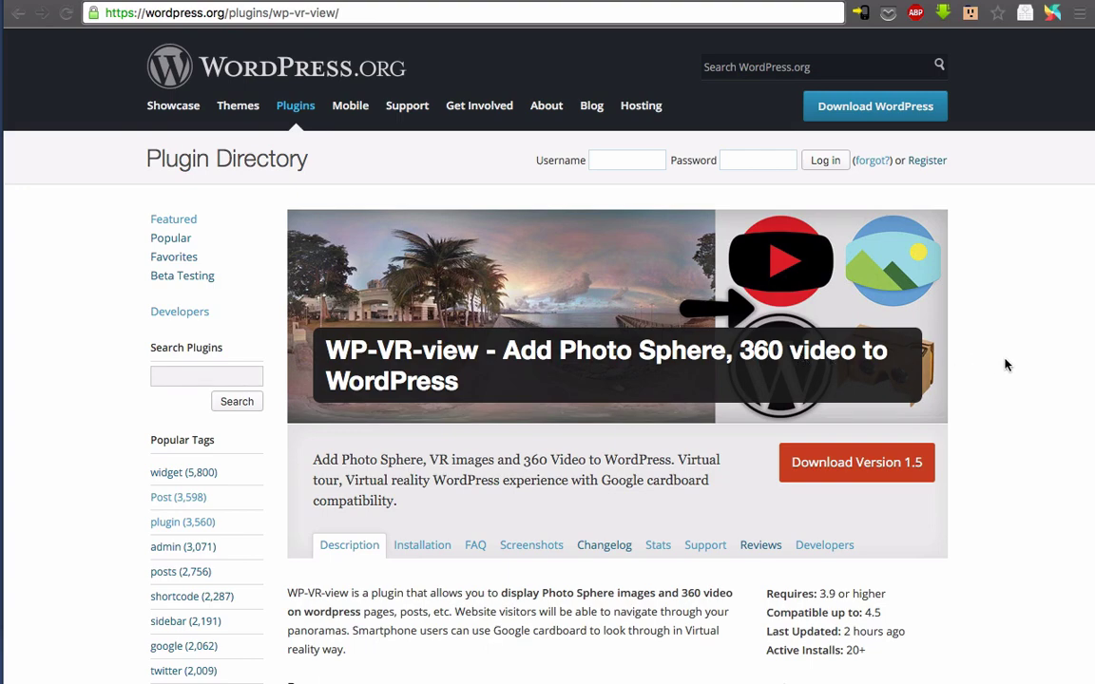
- Scroll down the WP-VR-view plugin page through its shortcode parameters and examples
scroll(1006, 365, "down", 1)
scroll(1007, 365, "down", 3)
scroll(1006, 365, "down", 4)
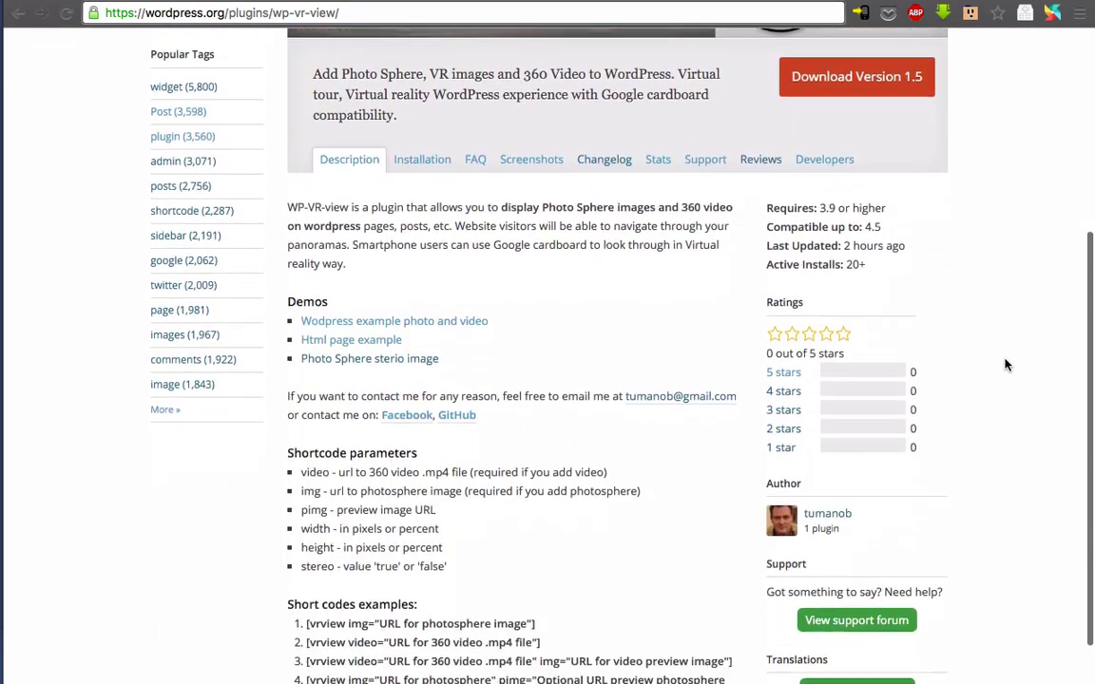
scroll(1007, 365, "down", 1)
scroll(1007, 365, "down", 2)
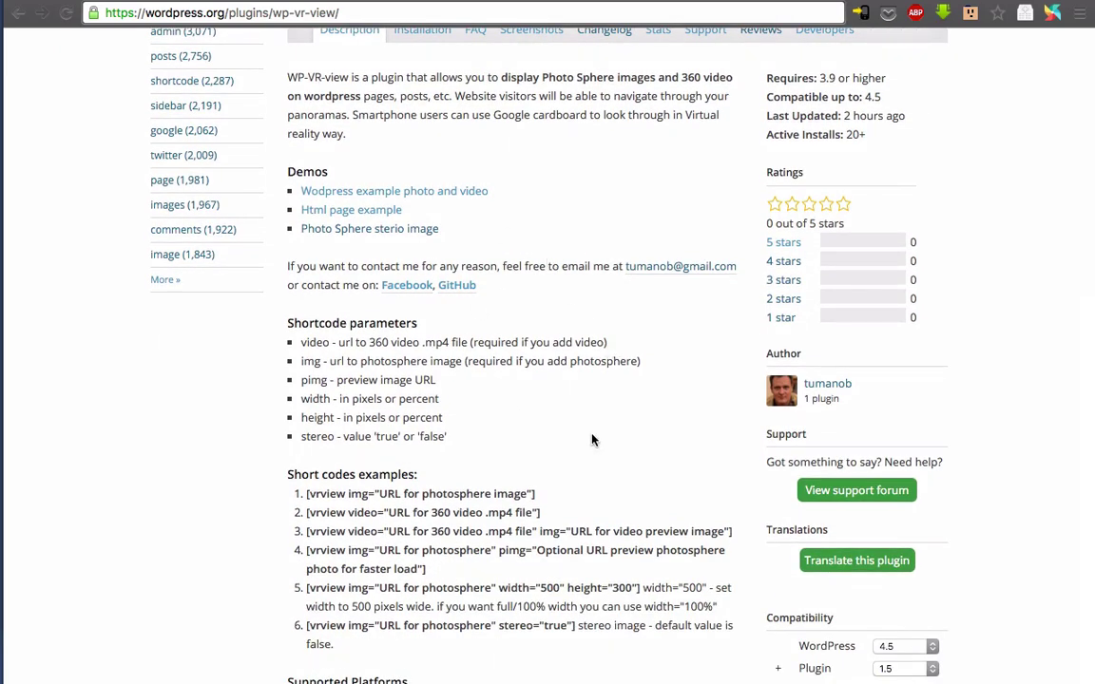
scroll(532, 390, "down", 2)
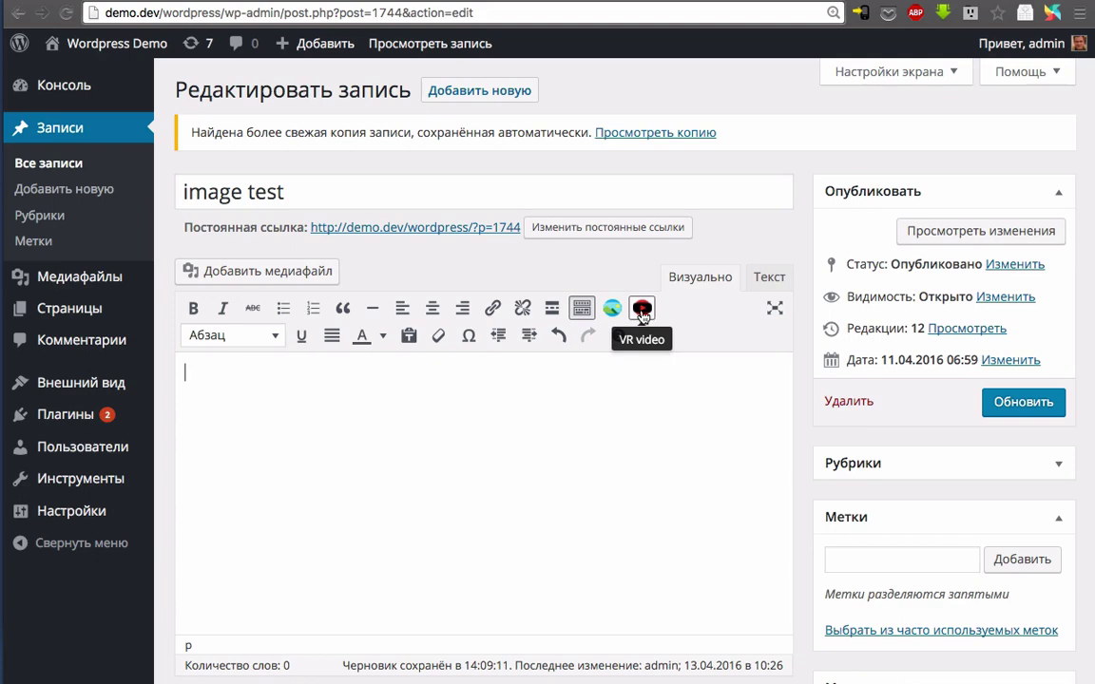
- Copy the vr2.jpg panorama's file URL from the media library
left_click(612, 309)
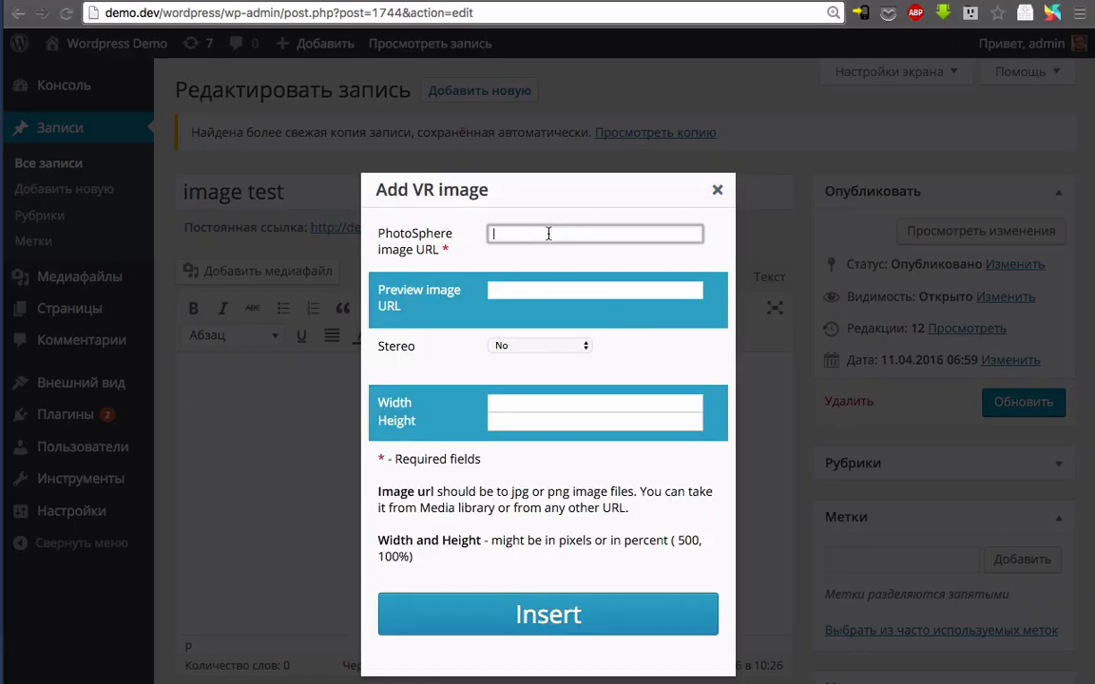
left_click(718, 189)
left_click(250, 273)
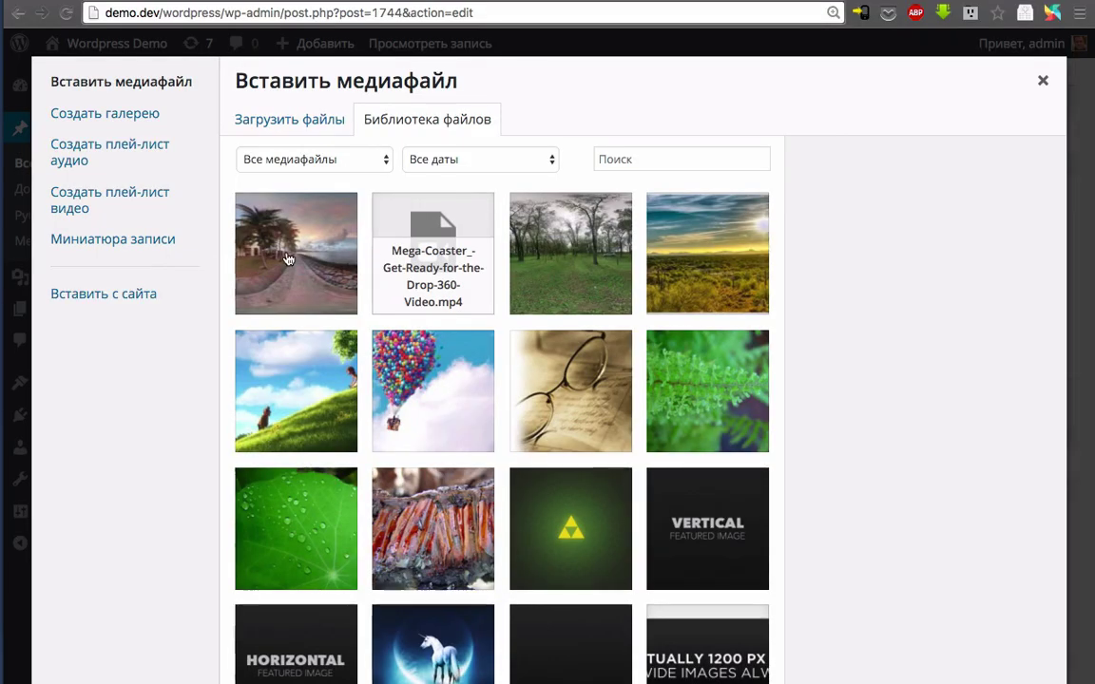
left_click(257, 232)
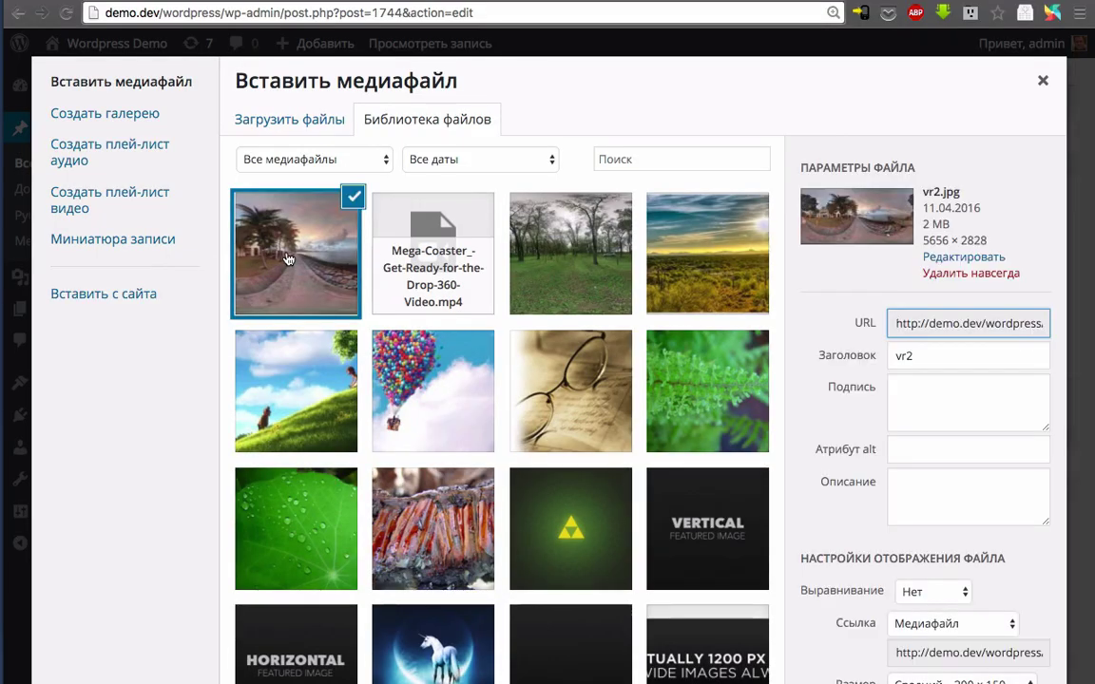
left_click(990, 322)
key("Escape")
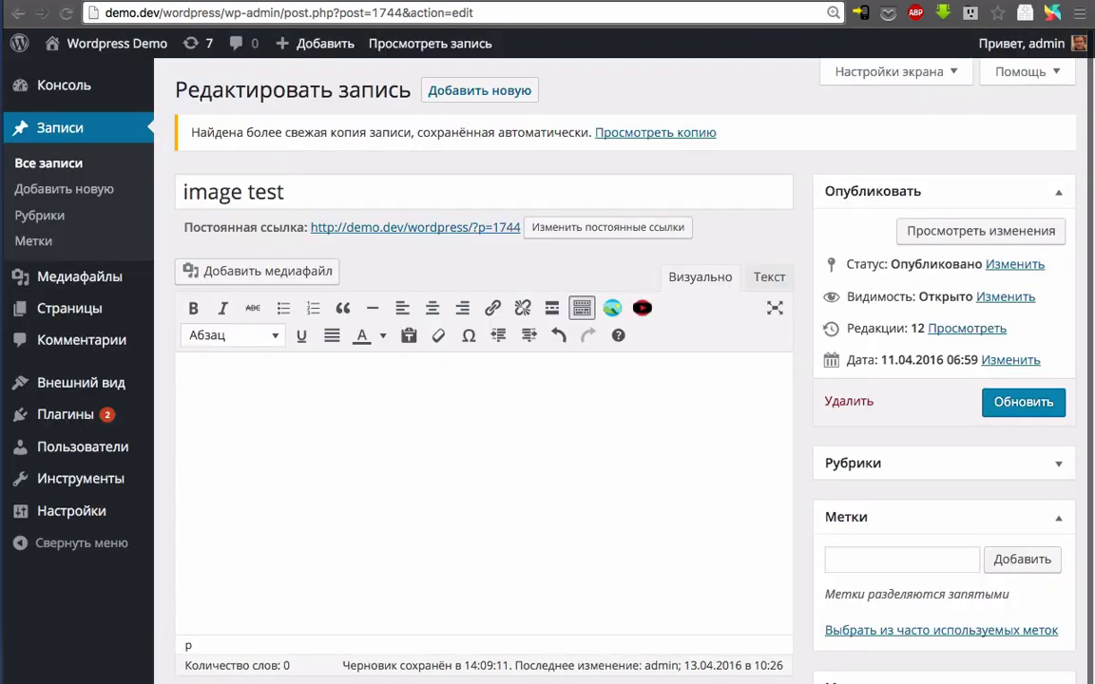
- Paste the vr2.jpg URL as the PhotoSphere image, leave the width empty, and insert the shortcode
left_click(615, 307)
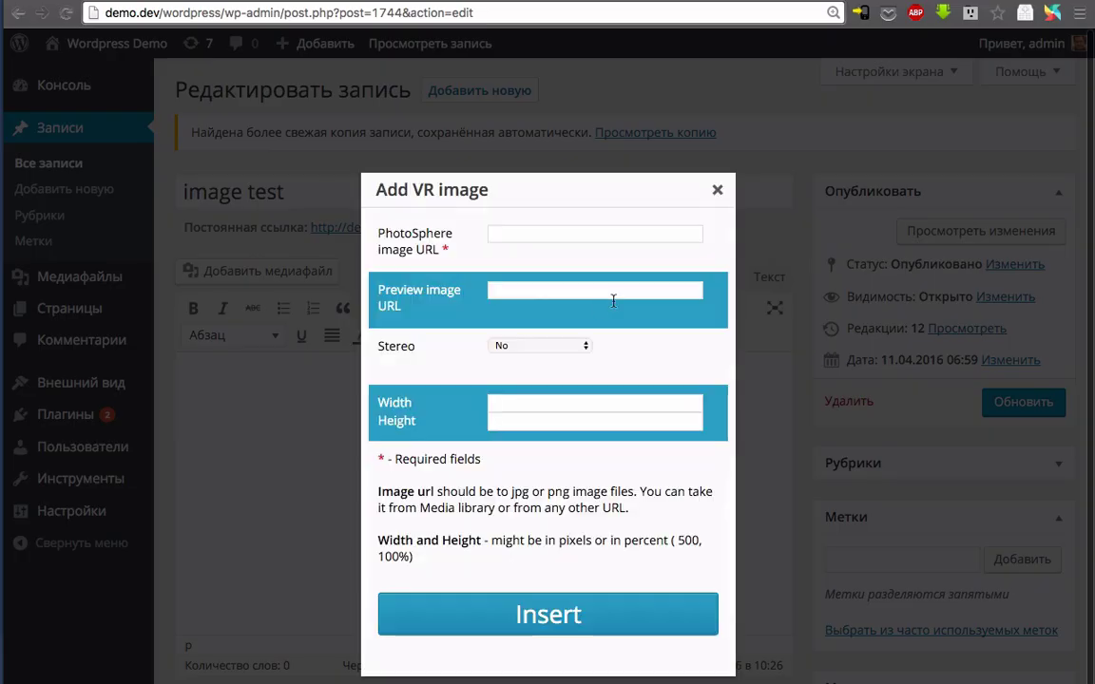
left_click(526, 233)
key("ctrl+v")
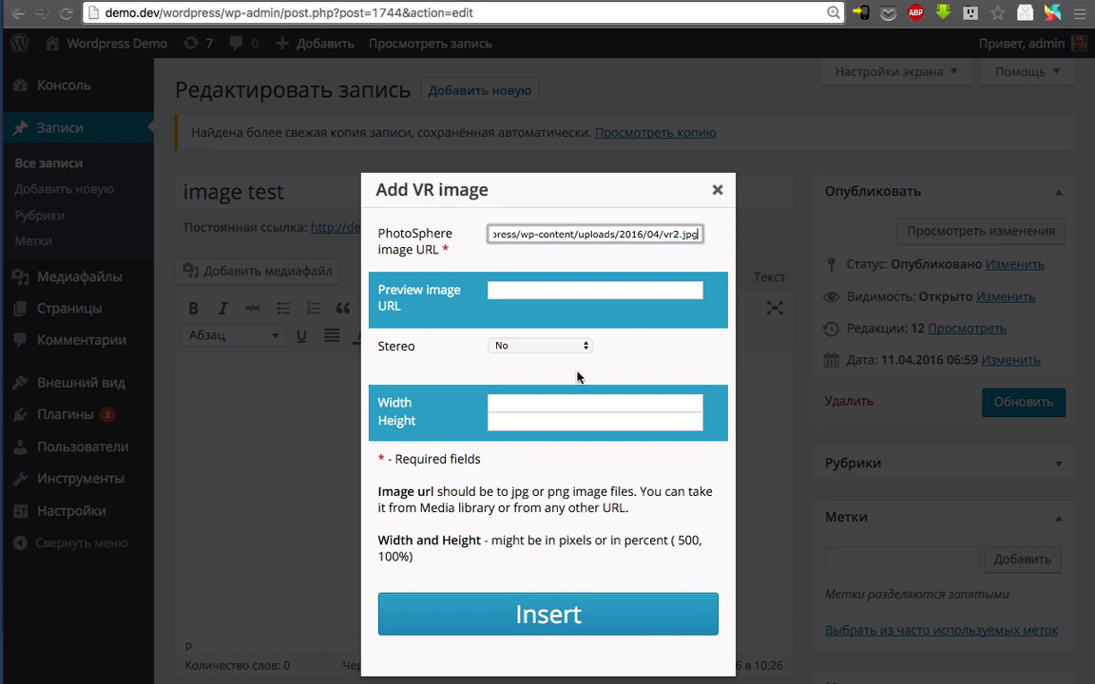
left_click(566, 404)
left_click(541, 424)
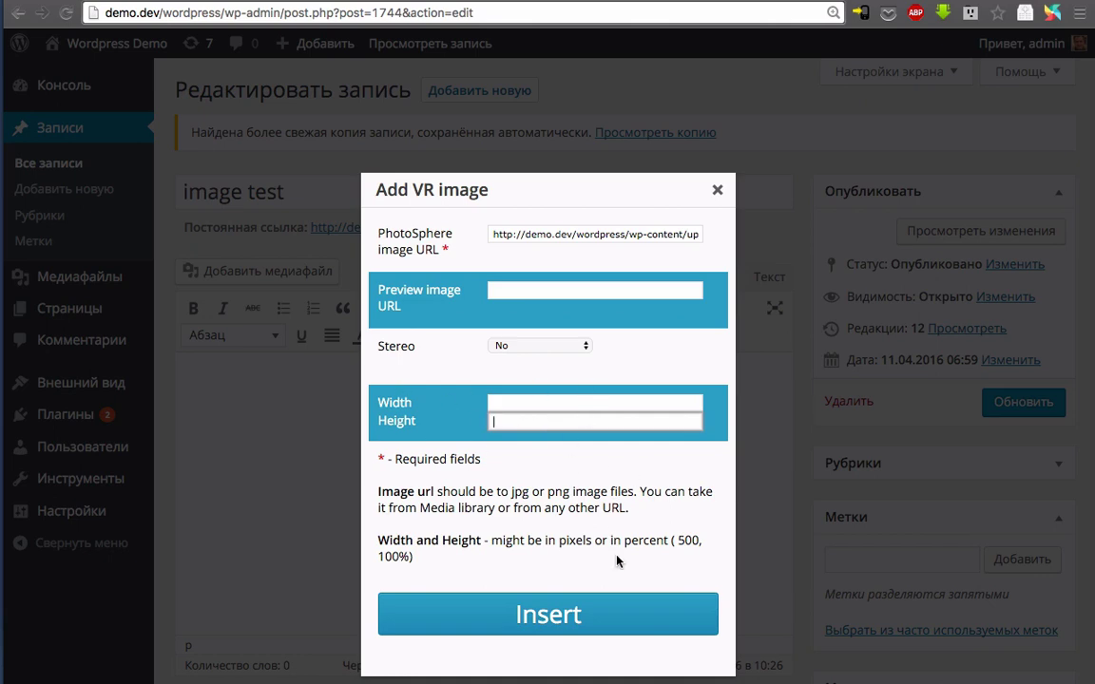
left_click(550, 404)
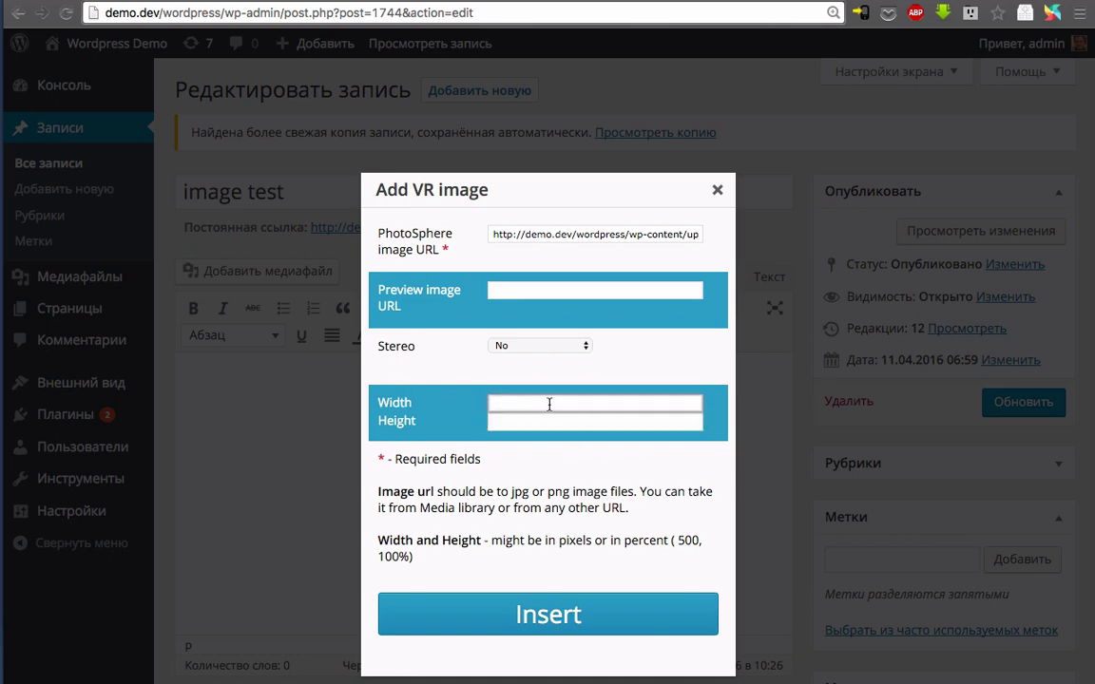
type("500")
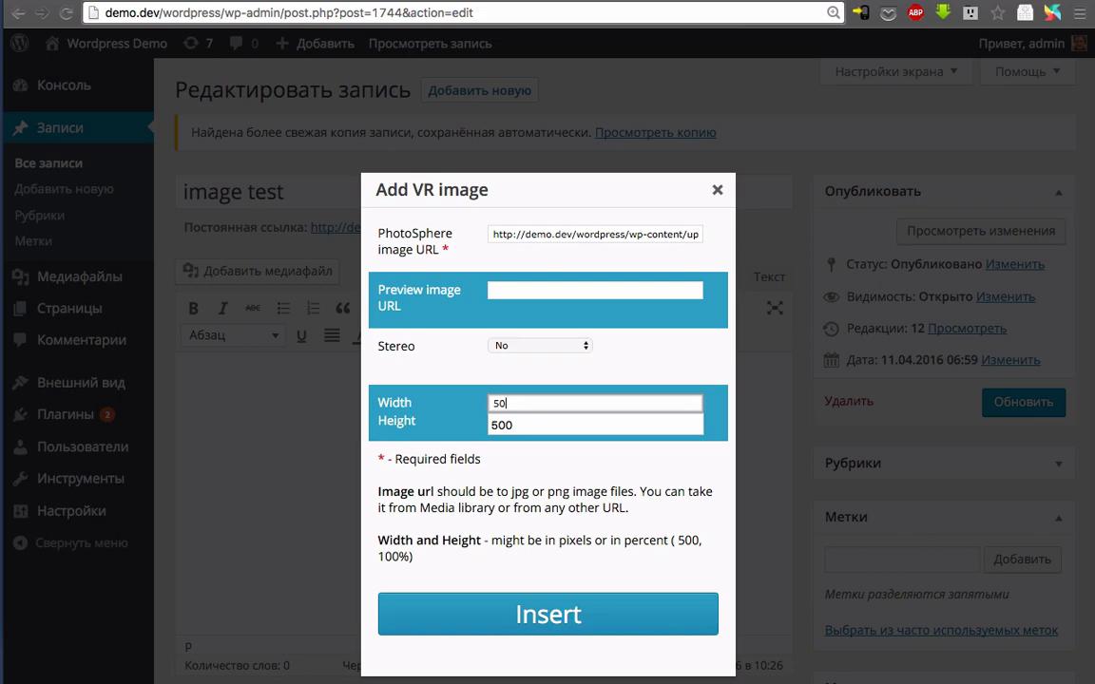
key("BackSpace")
key("BackSpace")
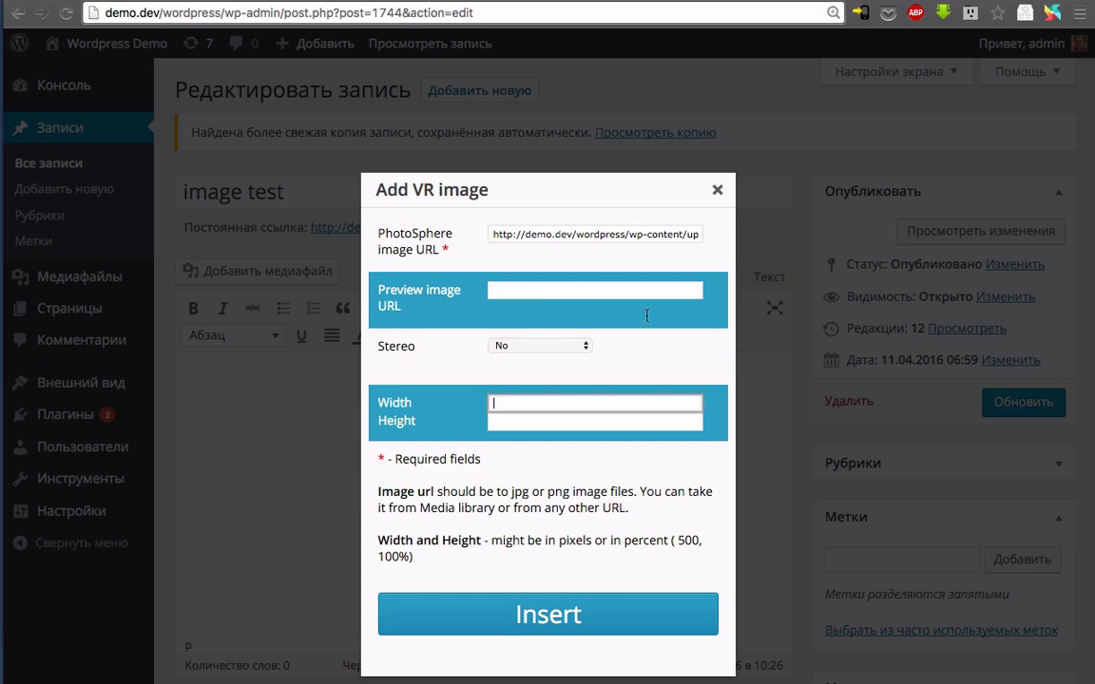
left_click(574, 615)
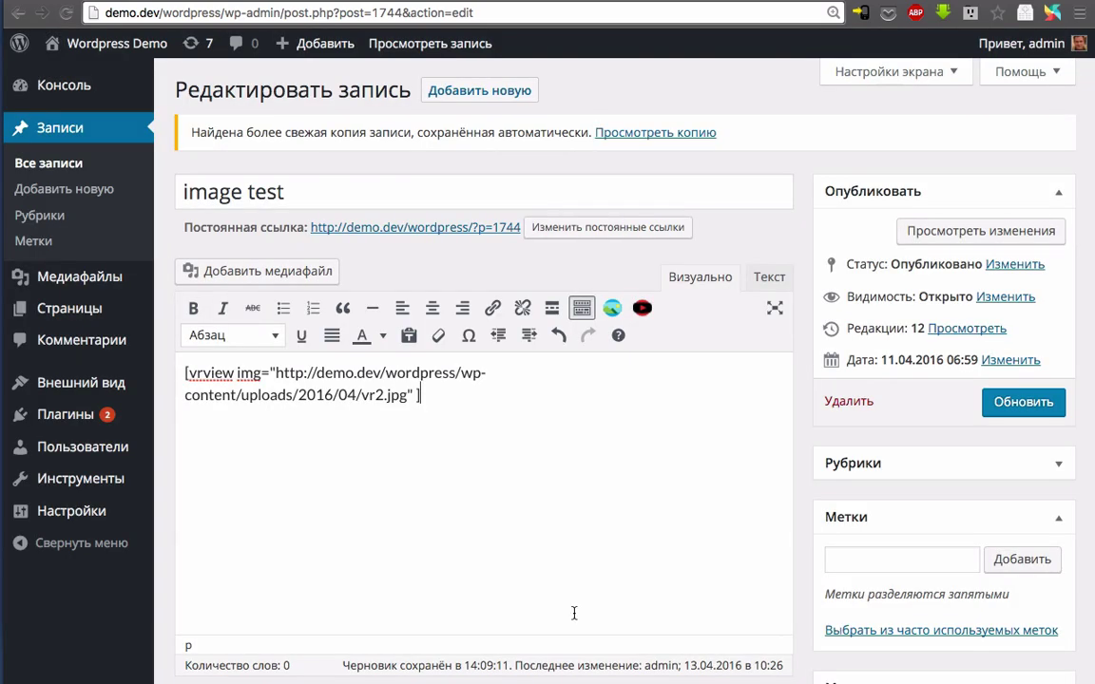
- Update the image test post, then drag the vr2.jpg panorama on the live post to look around
left_click(1012, 404)
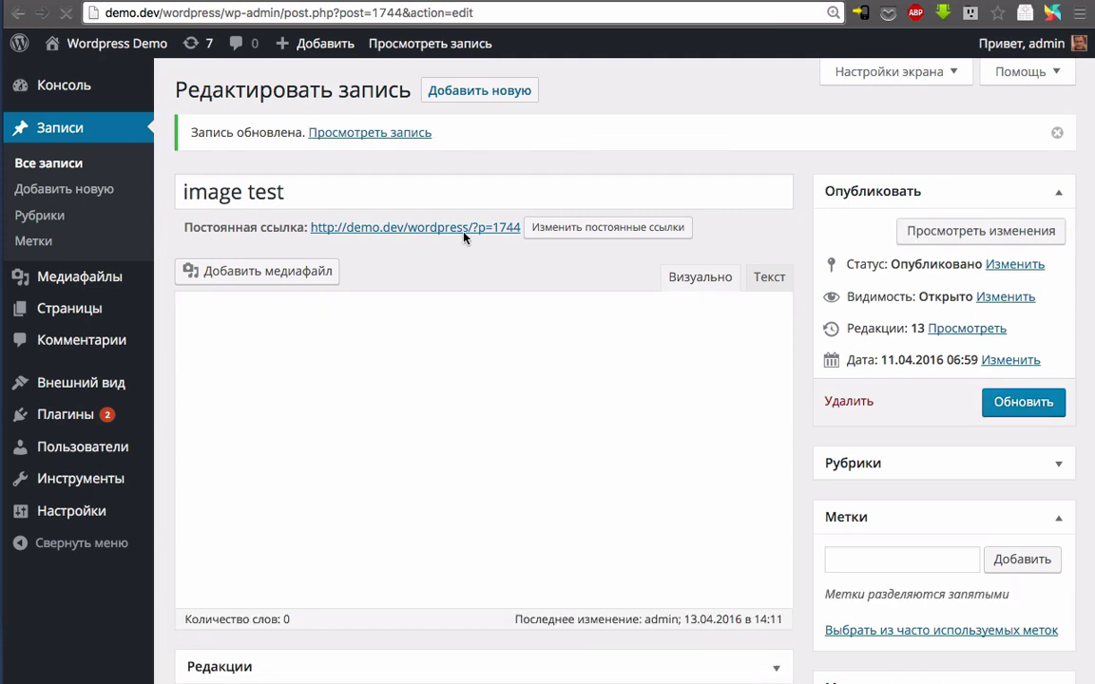
left_click(464, 230)
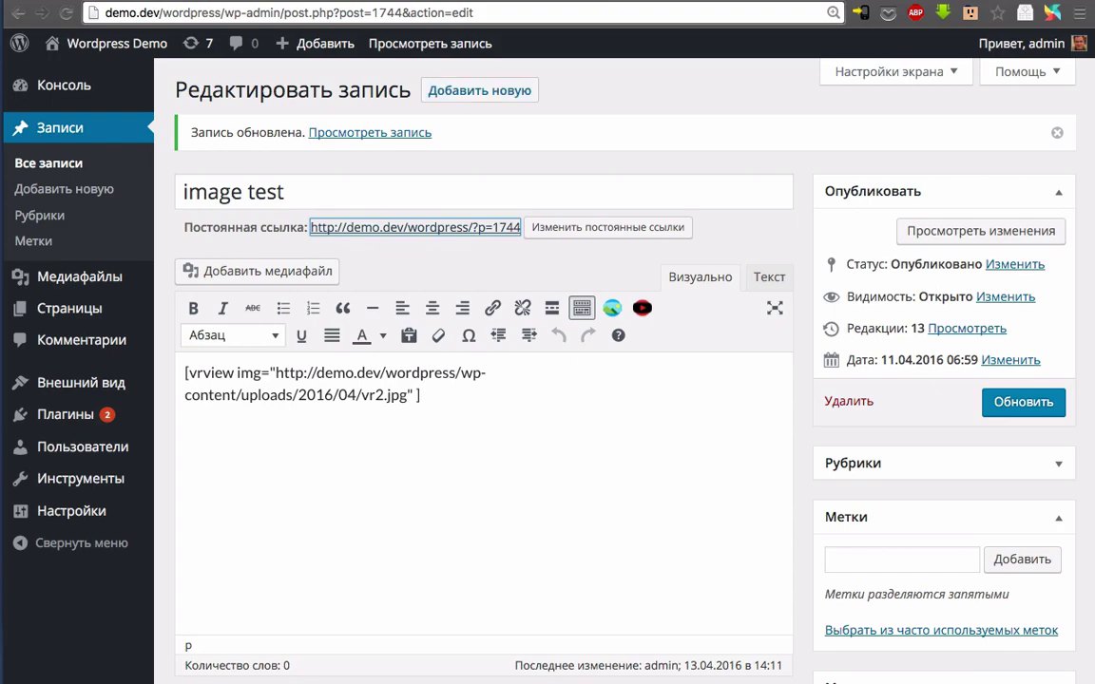
scroll(744, 363, "down", 5)
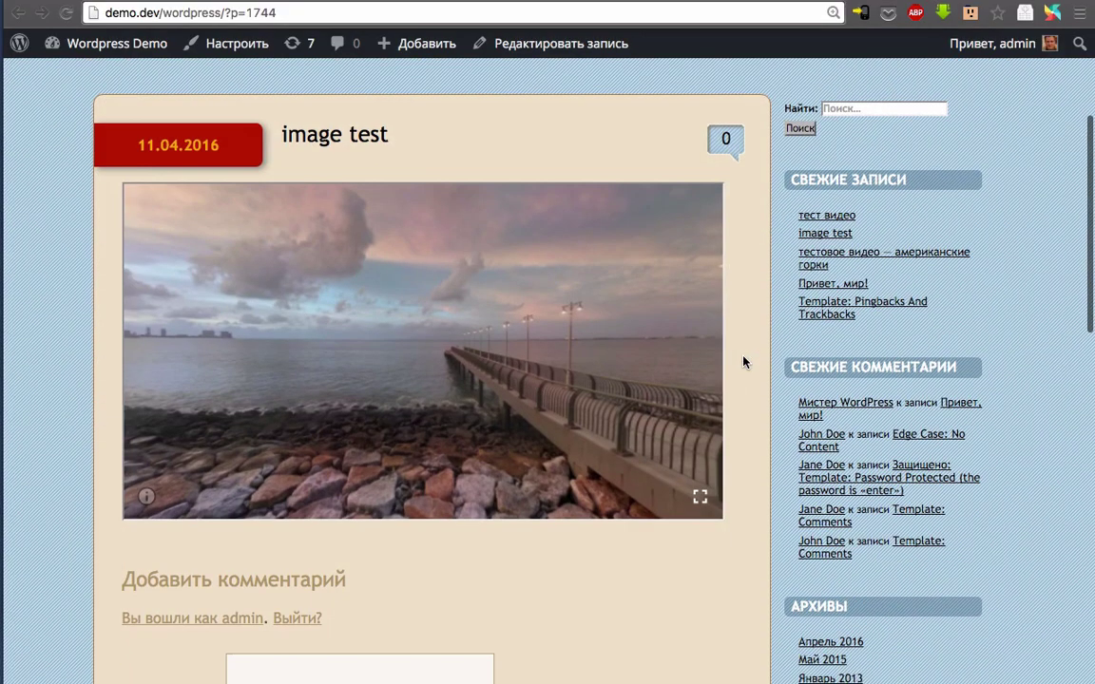
mouse_move(641, 345)
left_mouse_down()
mouse_move(587, 347)
mouse_move(329, 306)
mouse_move(175, 337)
left_mouse_up()
scroll(67, 352, "down", 3)
scroll(67, 352, "up", 5)
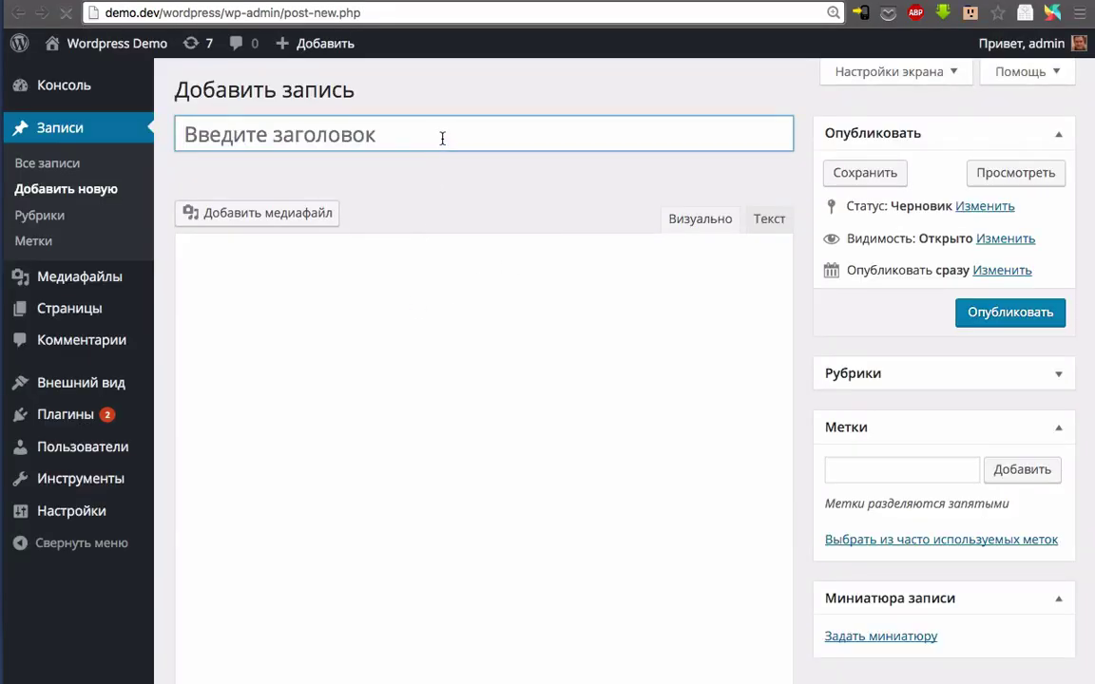
- Title the new post 'Video test' and copy the Mega-Coaster 360 video's URL from the media library
type("Video test")
left_click(590, 418)
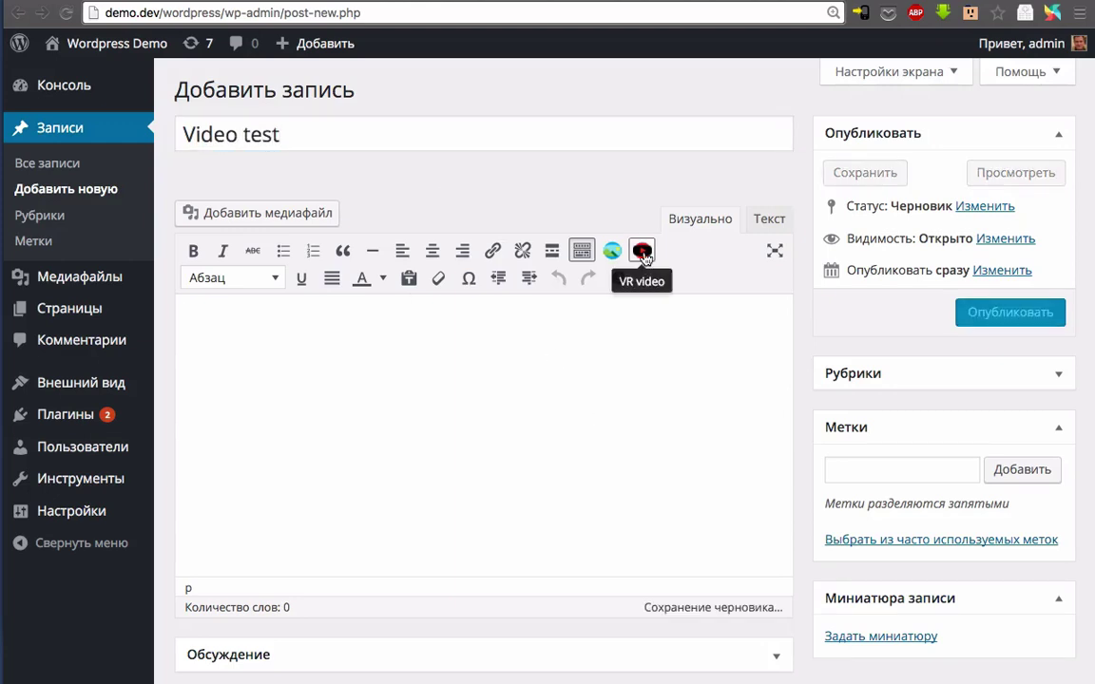
left_click(200, 214)
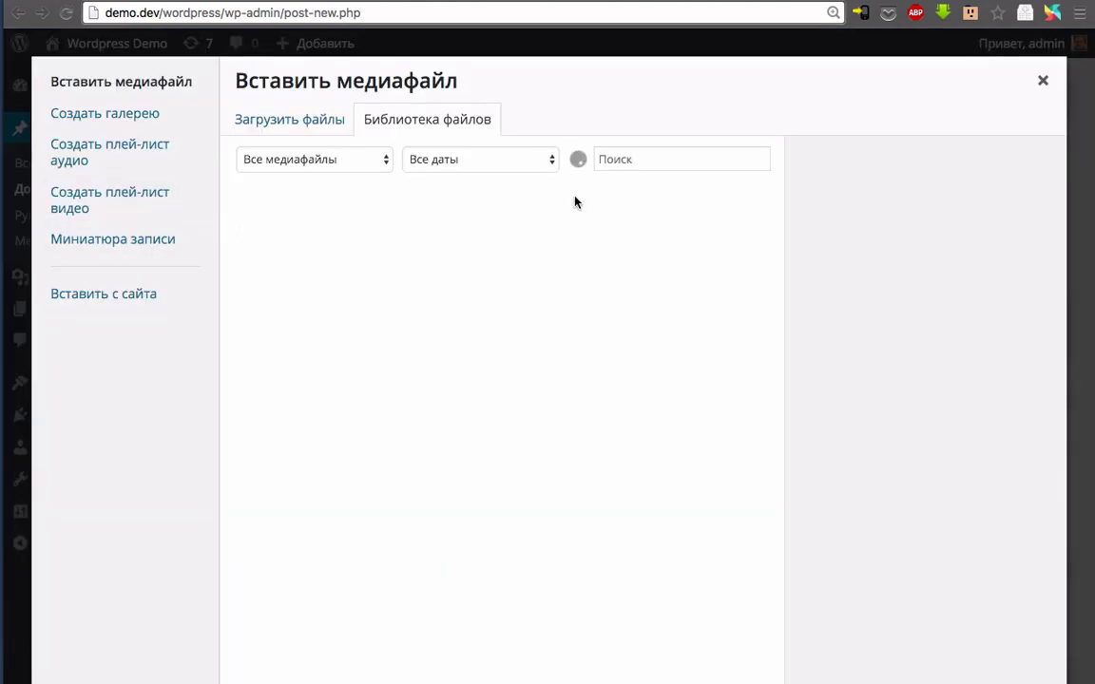
left_click(441, 238)
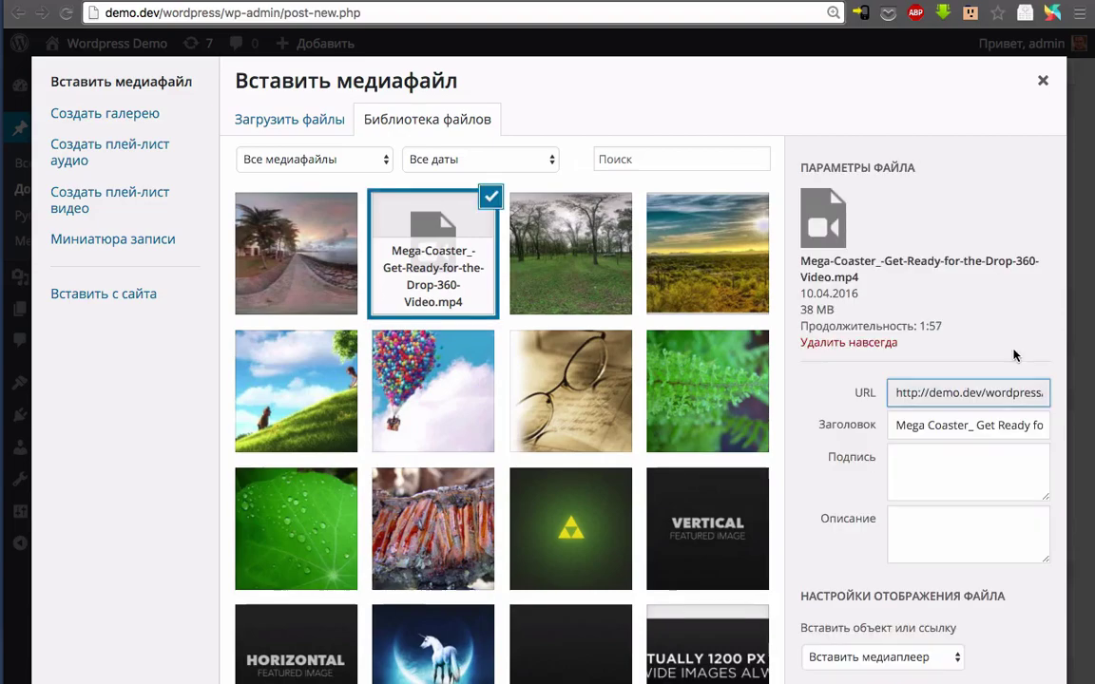
key("Escape")
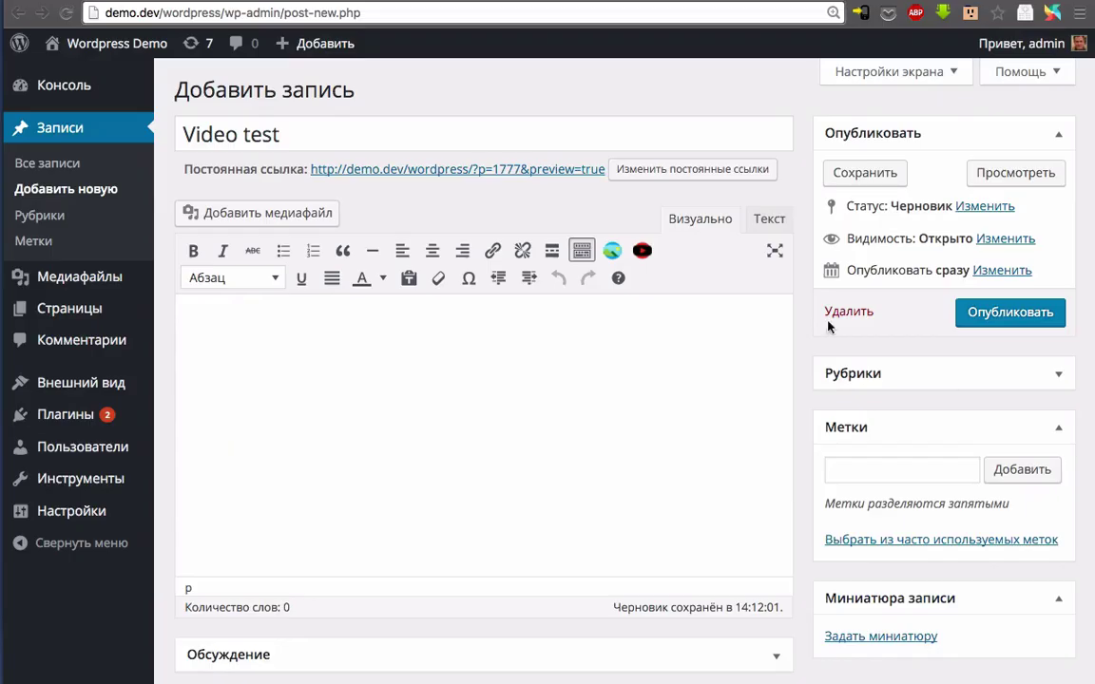
- Insert a VR video shortcode with the Mega-Coaster .mp4 URL as the 360 video file
left_click(645, 256)
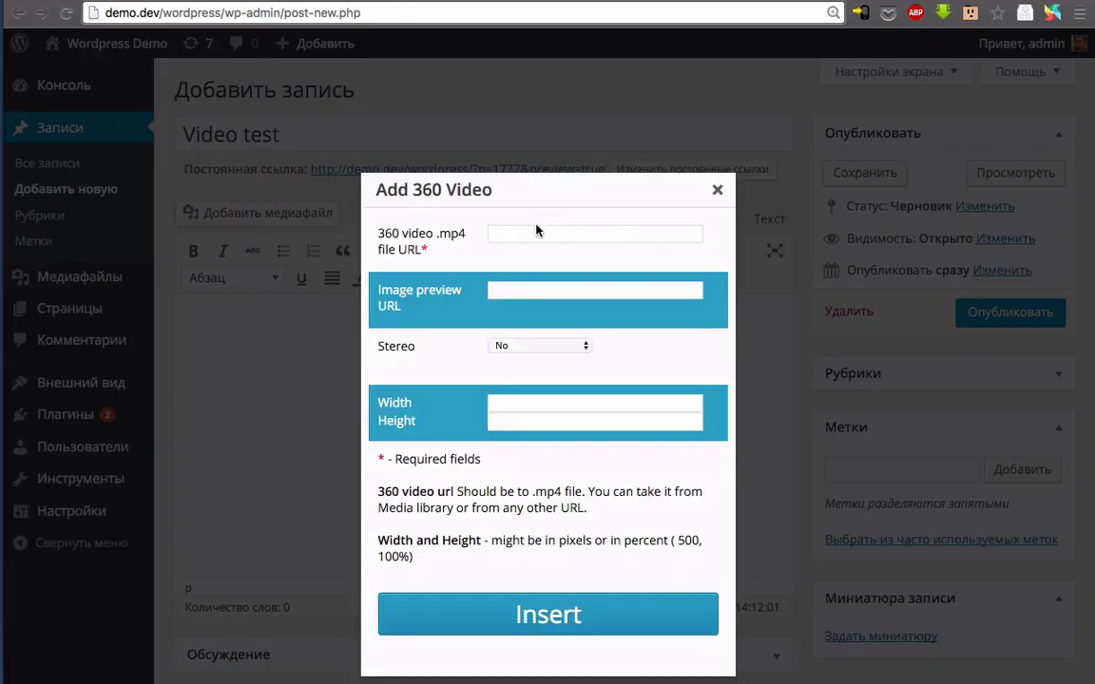
left_click(536, 231)
key("ctrl+v")
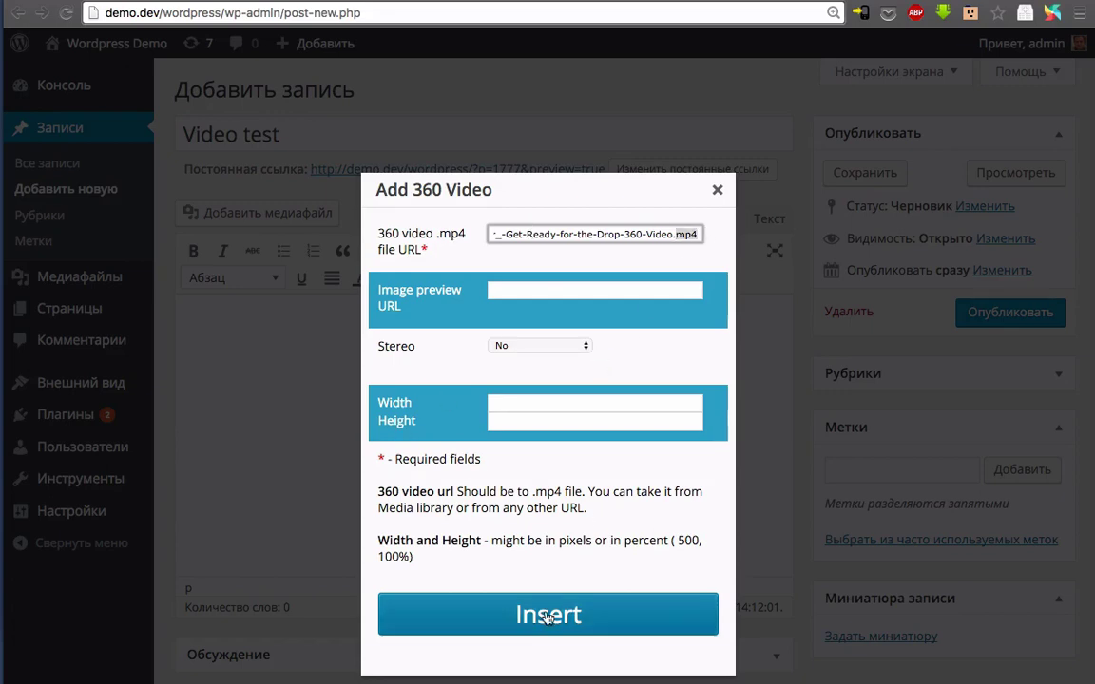
left_click(536, 288)
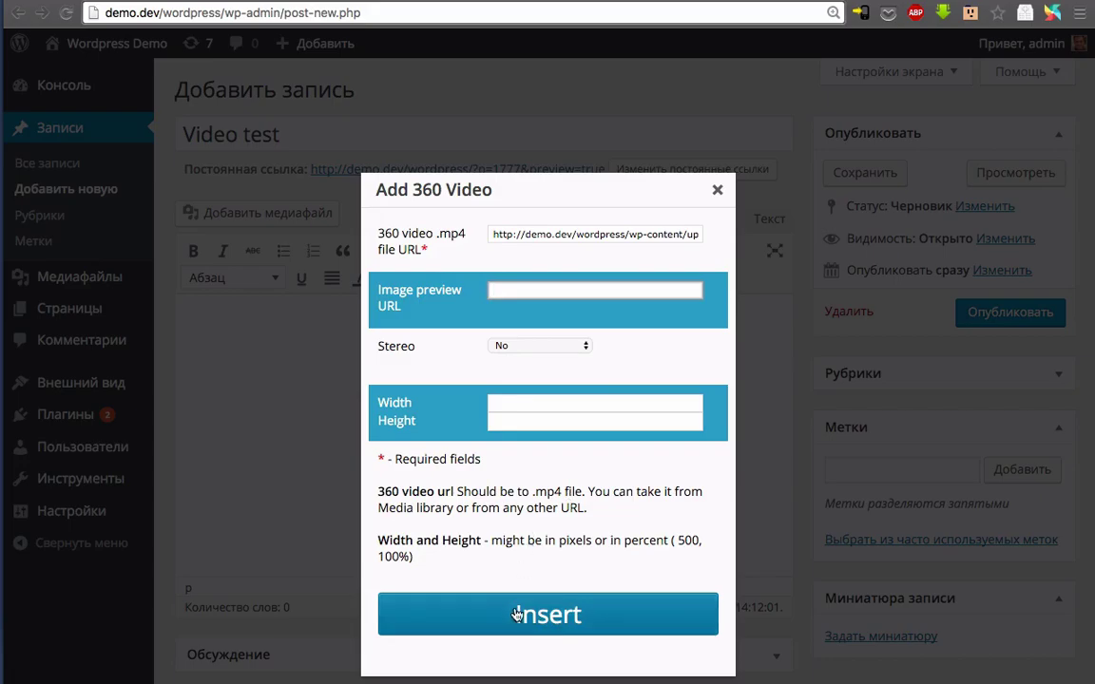
left_click(465, 615)
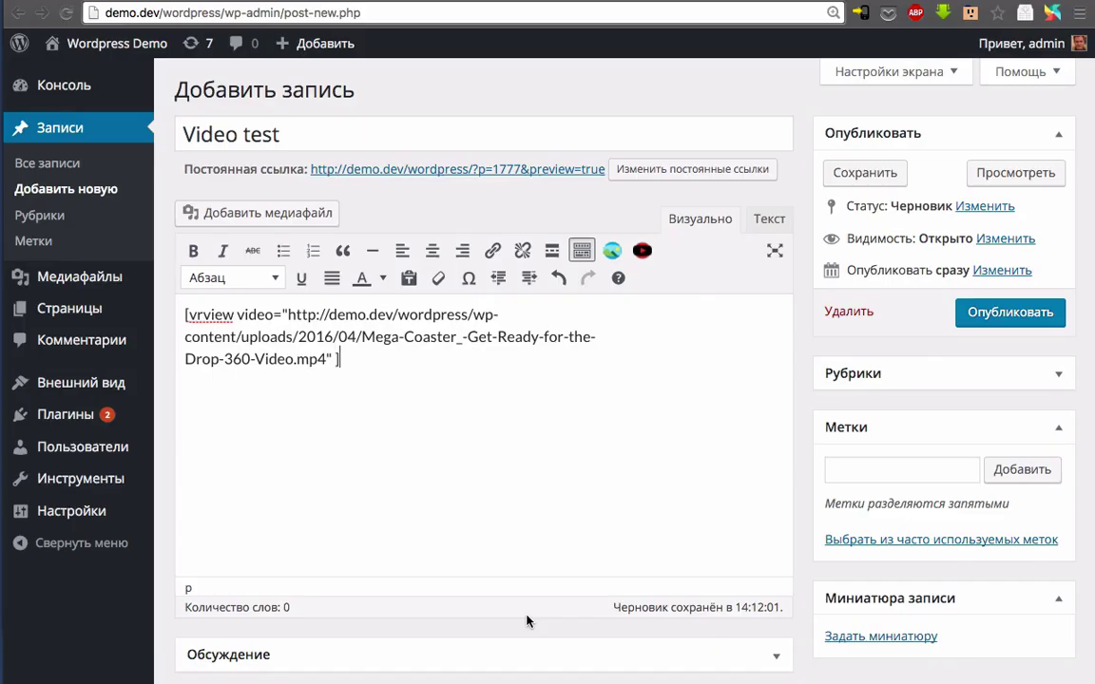
- Publish the Video test post
left_click(992, 316)
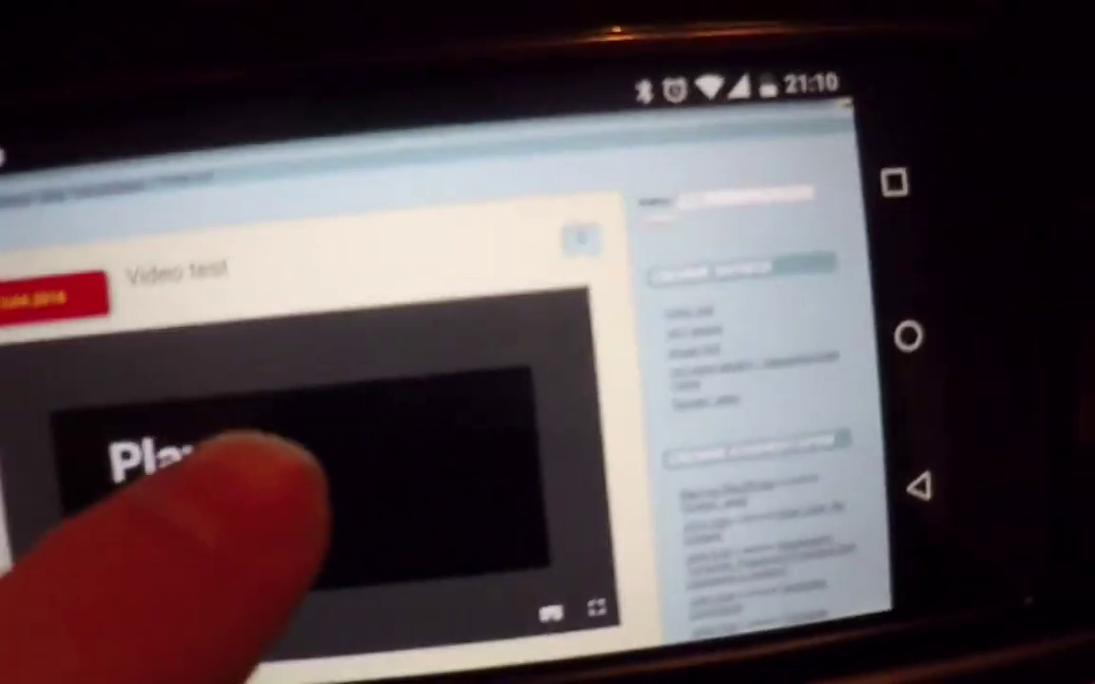
- Start the Video test post's 360 video on the phone and lower the volume
left_click(380, 404)
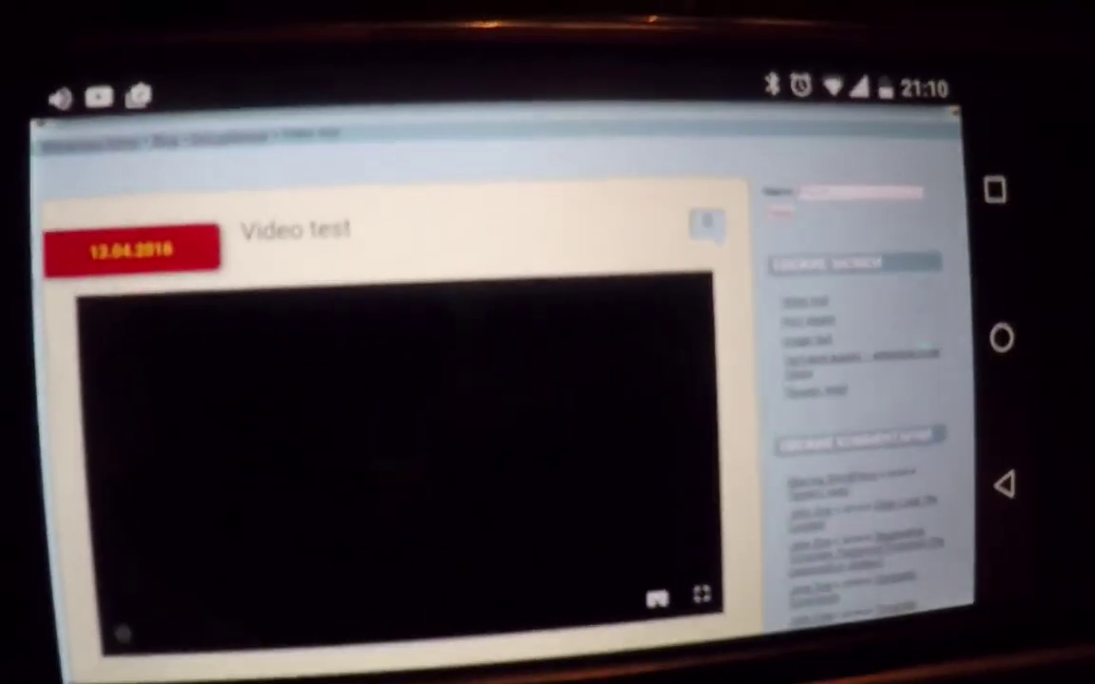
key("XF86AudioLowerVolume")
key("XF86AudioLowerVolume")
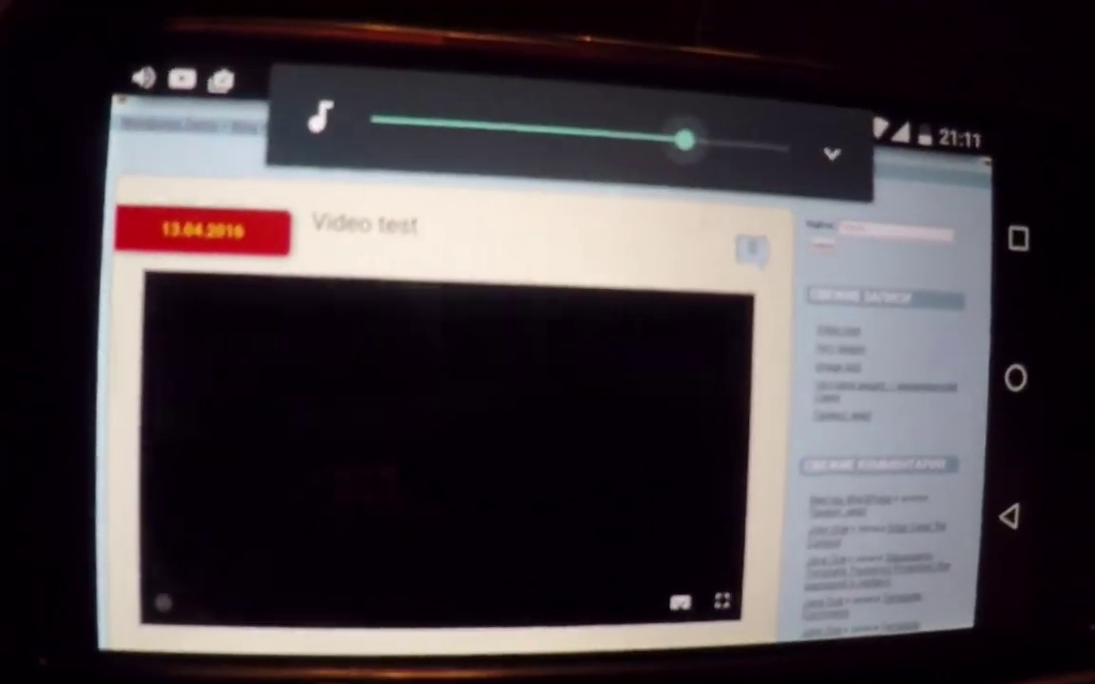